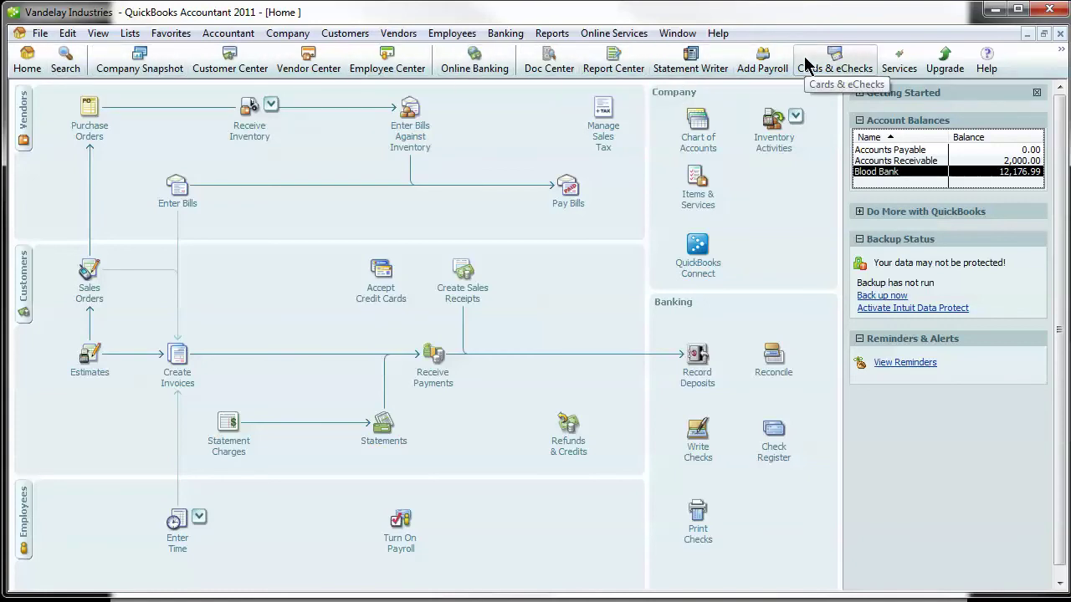
Step: Open the icon bar customization and delete the two separators before and after Online Banking
{"action": "right_click", "coordinate": [1019, 64]}
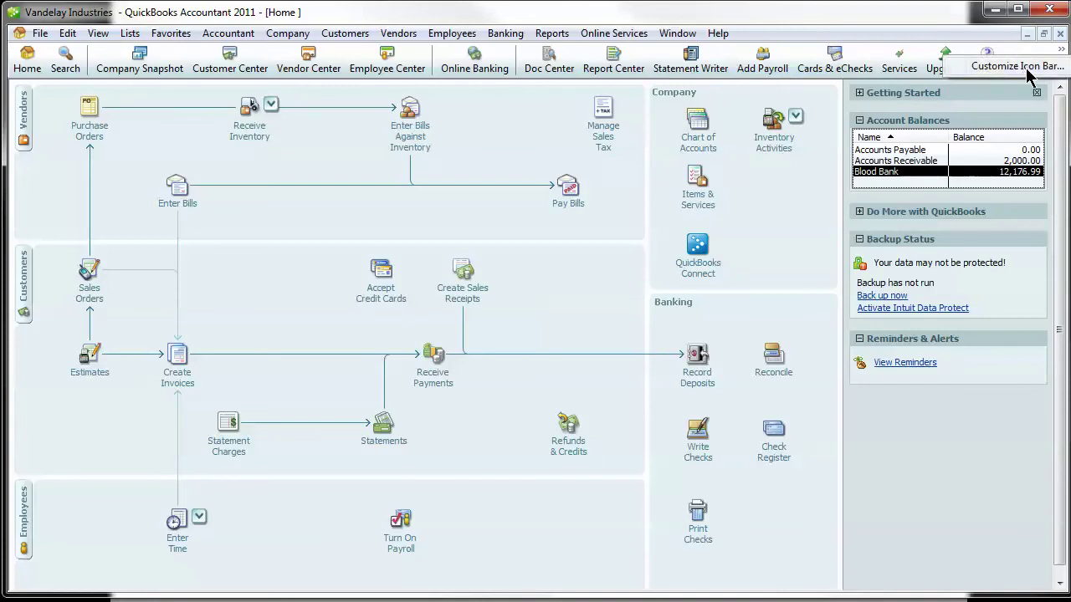
{"action": "left_click", "coordinate": [1035, 57]}
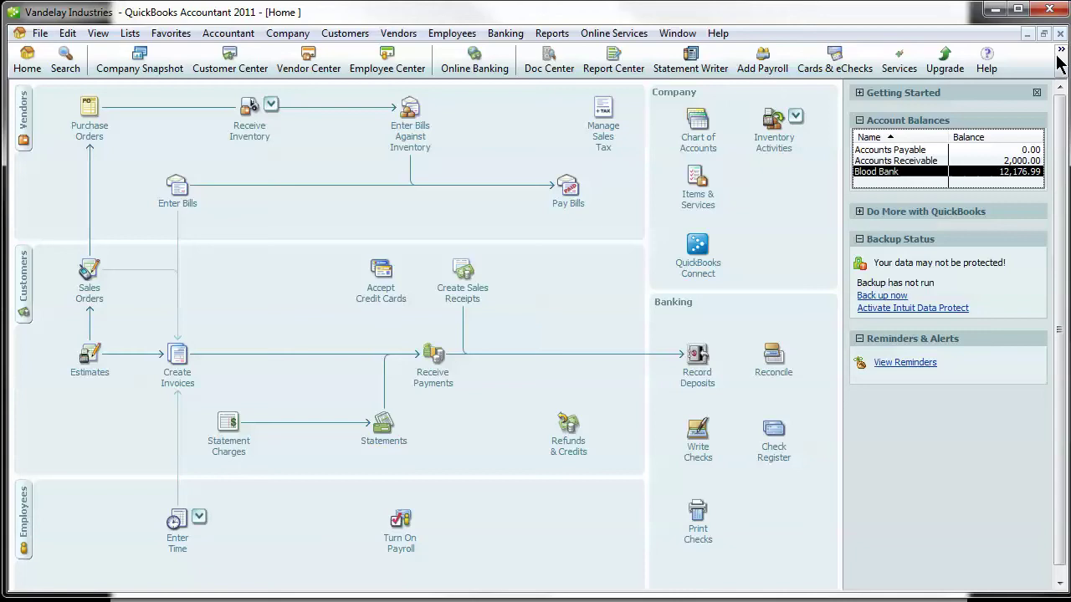
{"action": "left_click", "coordinate": [1058, 53]}
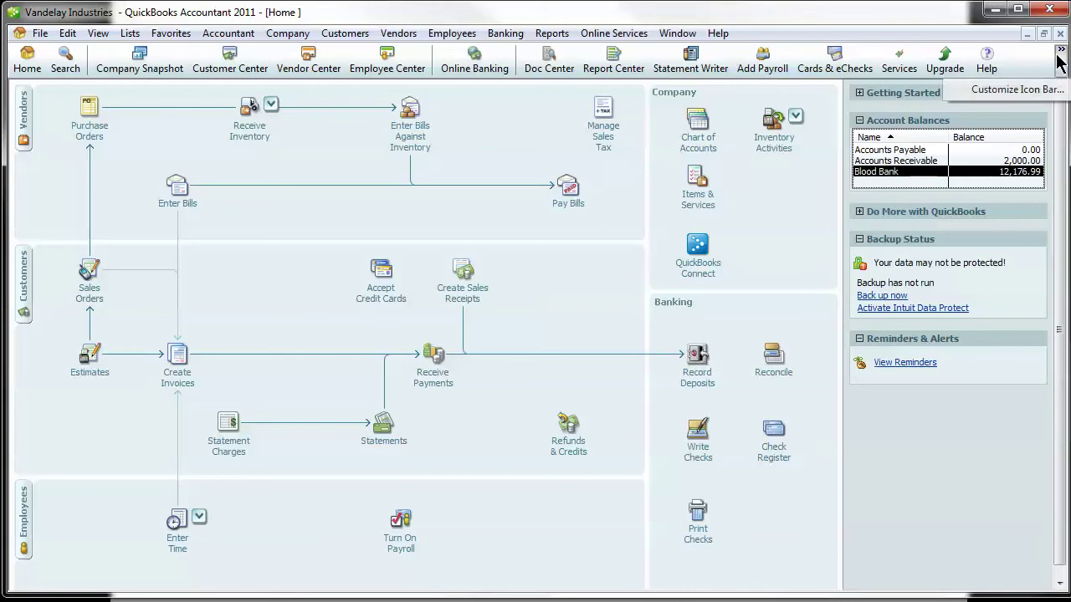
{"action": "left_click", "coordinate": [1022, 88]}
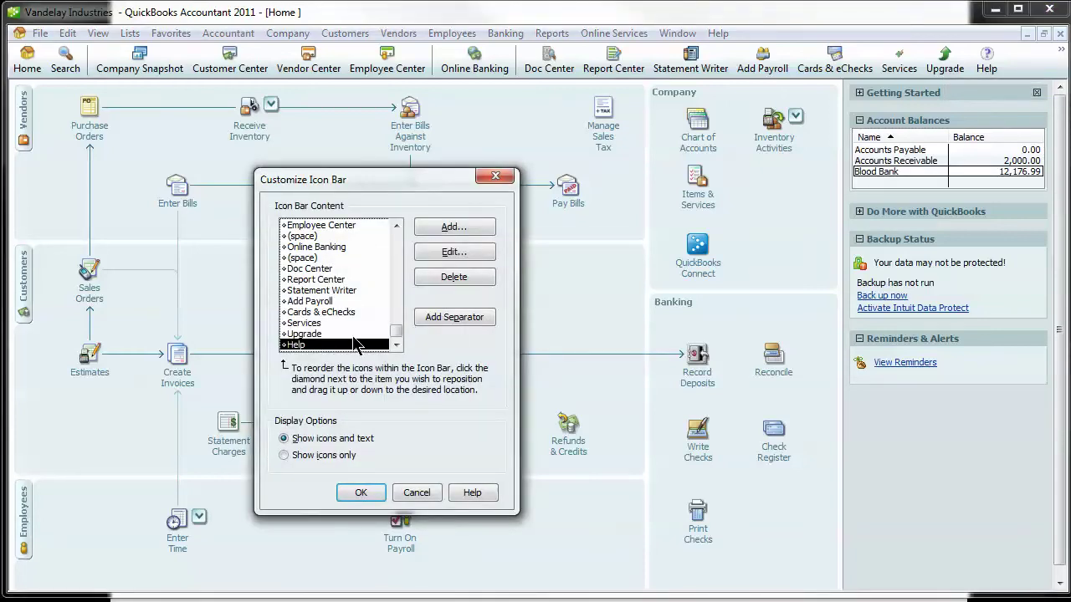
{"action": "left_click", "coordinate": [300, 259]}
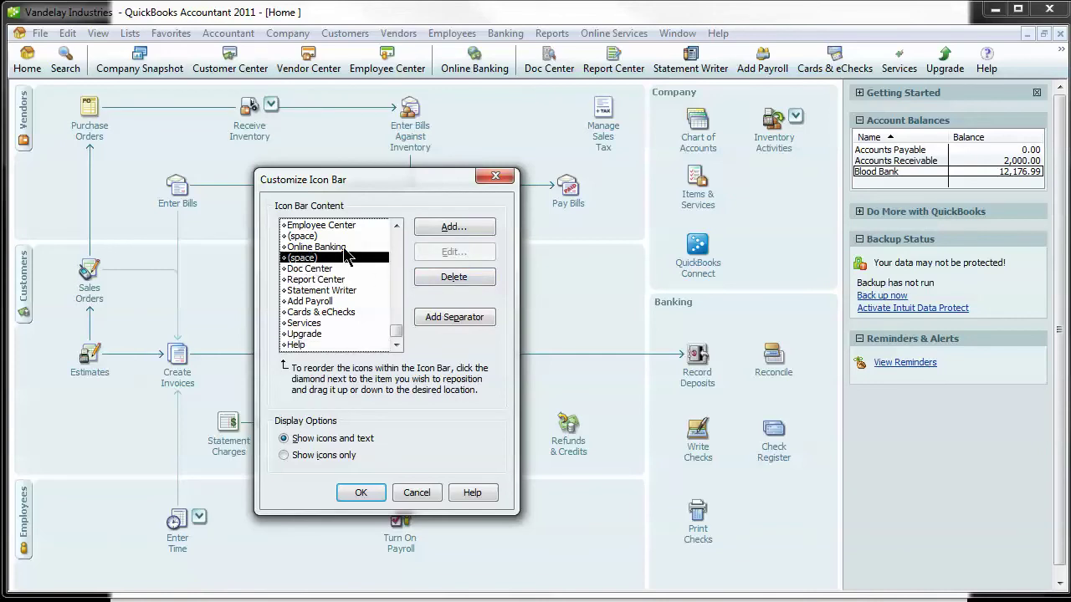
{"action": "left_click", "coordinate": [293, 241]}
{"action": "left_click", "coordinate": [435, 278]}
{"action": "left_click", "coordinate": [309, 258]}
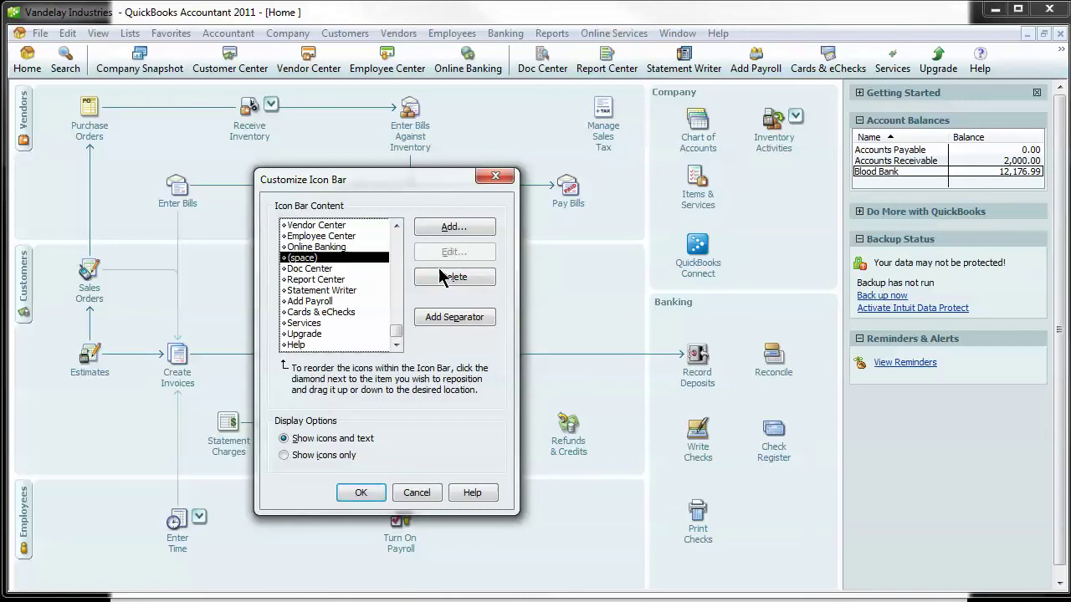
{"action": "left_click", "coordinate": [441, 277]}
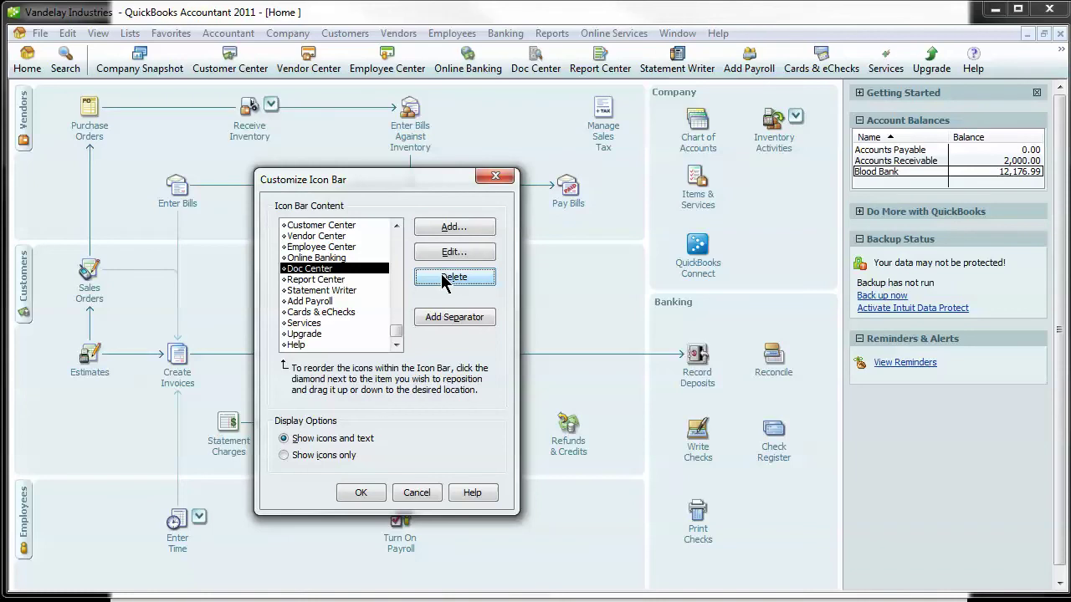
Step: Delete Doc Center, Report Center, Statement Writer, Add Payroll, Cards & eChecks, Services and Upgrade from the icon bar
{"action": "left_click", "coordinate": [443, 281]}
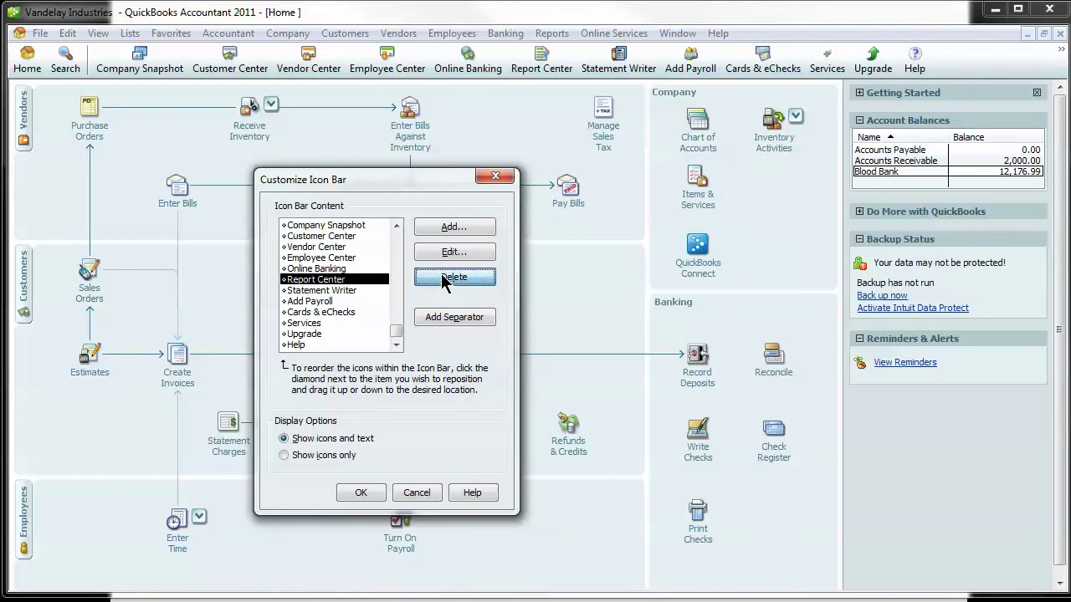
{"action": "left_click", "coordinate": [444, 280]}
{"action": "left_click", "coordinate": [444, 280]}
{"action": "left_click", "coordinate": [442, 277]}
{"action": "left_click", "coordinate": [442, 277]}
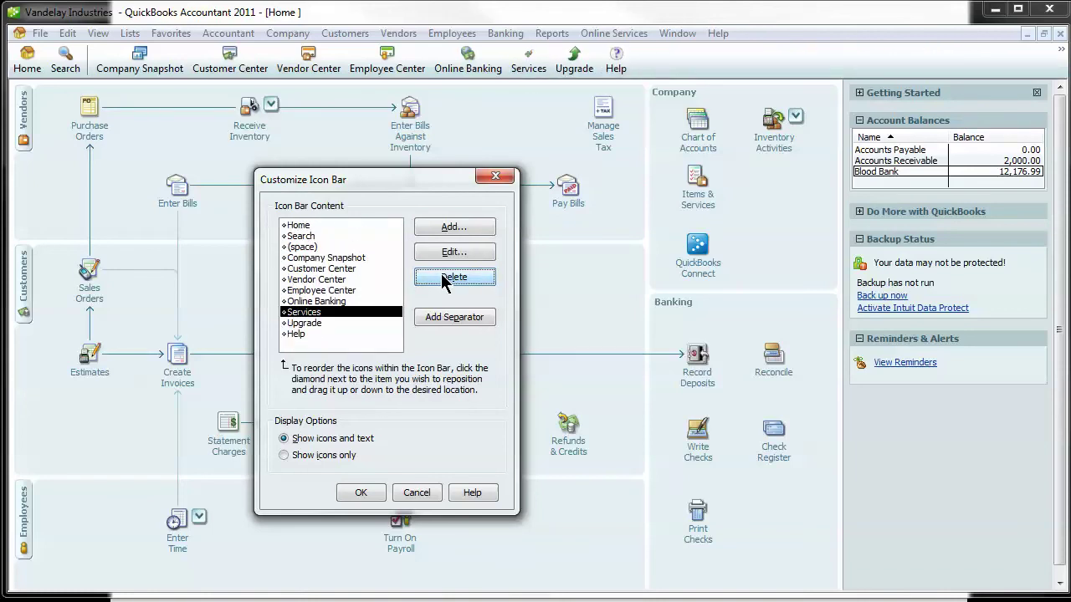
{"action": "left_click", "coordinate": [441, 277]}
{"action": "left_click", "coordinate": [441, 274]}
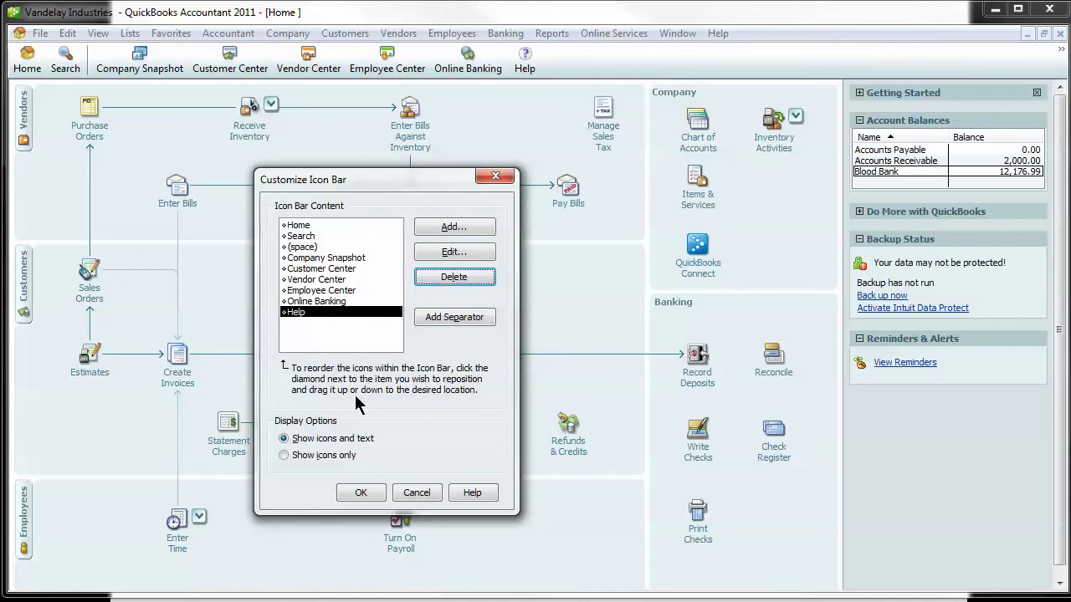
Step: Add the Back Up Data and Calculator commands to the icon bar with their default labels
{"action": "left_click", "coordinate": [452, 228]}
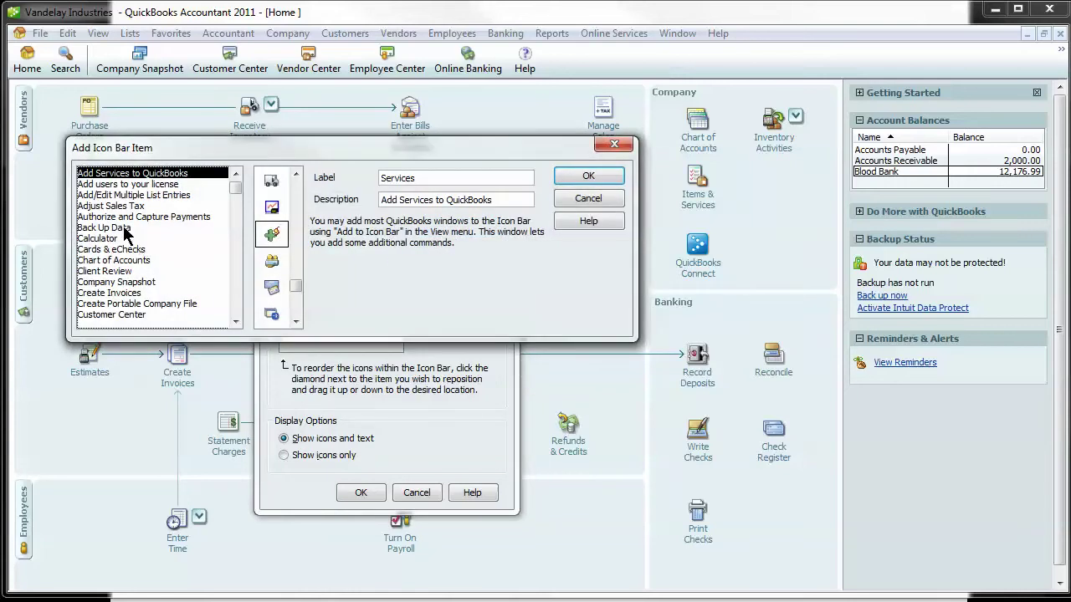
{"action": "left_click", "coordinate": [124, 228]}
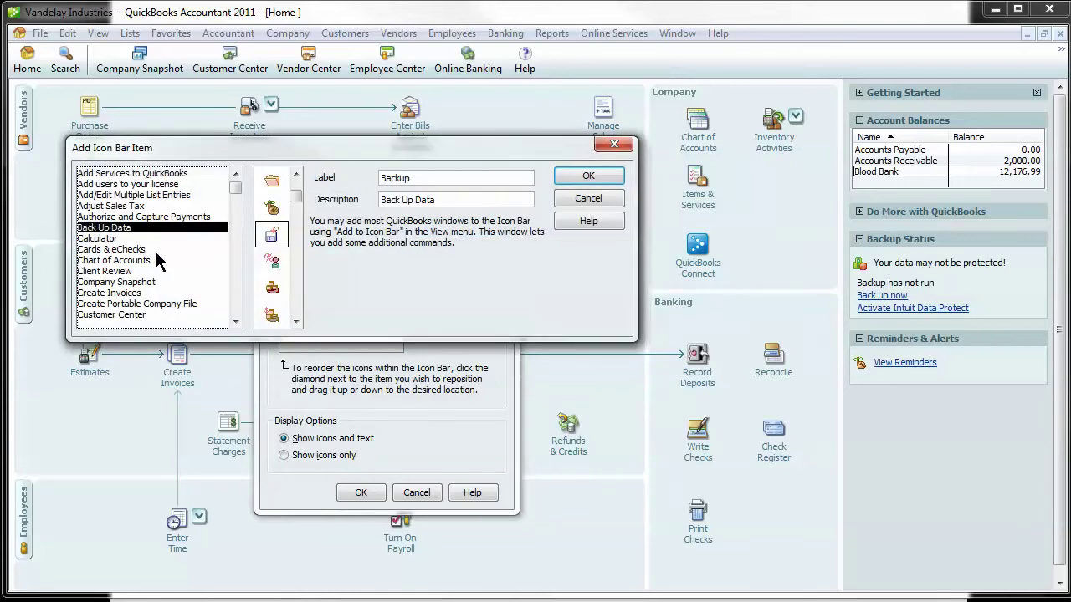
{"action": "left_click", "coordinate": [589, 179]}
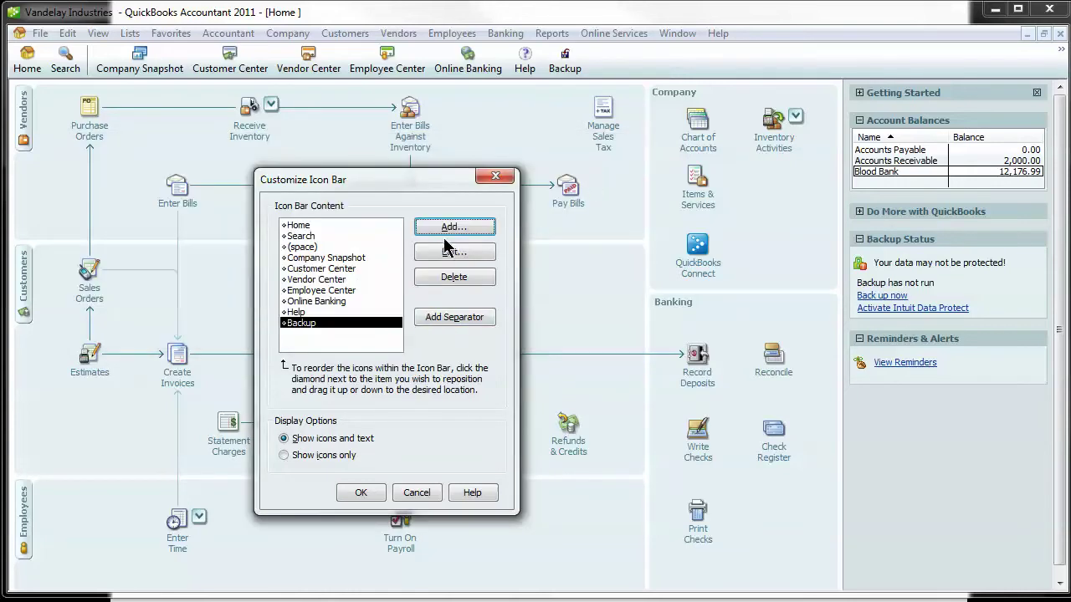
{"action": "left_click", "coordinate": [451, 228]}
{"action": "left_click", "coordinate": [107, 239]}
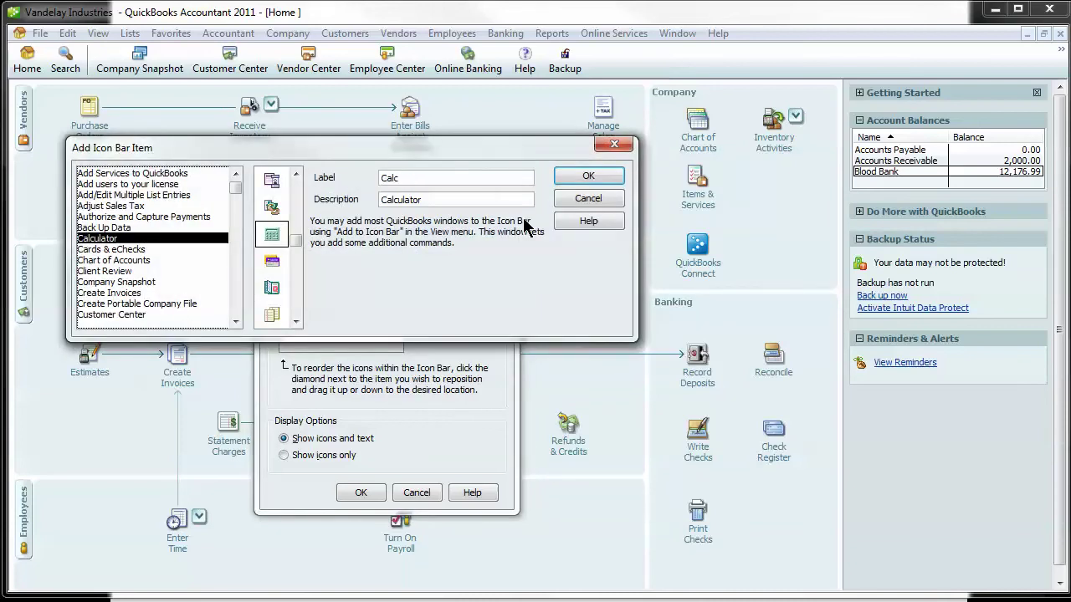
{"action": "left_click", "coordinate": [589, 178]}
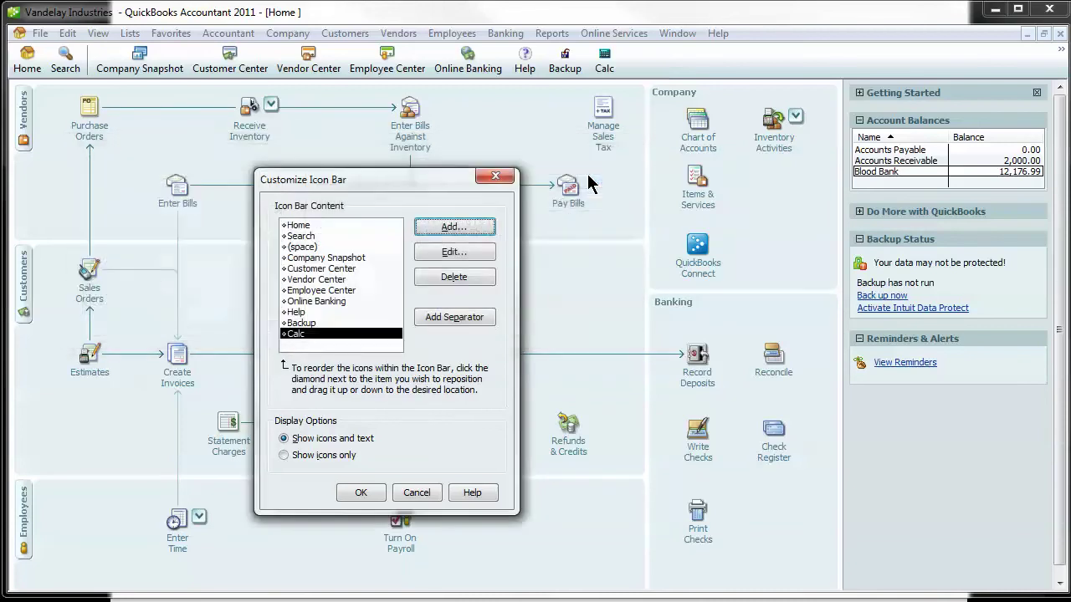
Step: Add the Chart of Accounts and Enter Bills commands to the icon bar with their default labels
{"action": "left_click", "coordinate": [453, 226]}
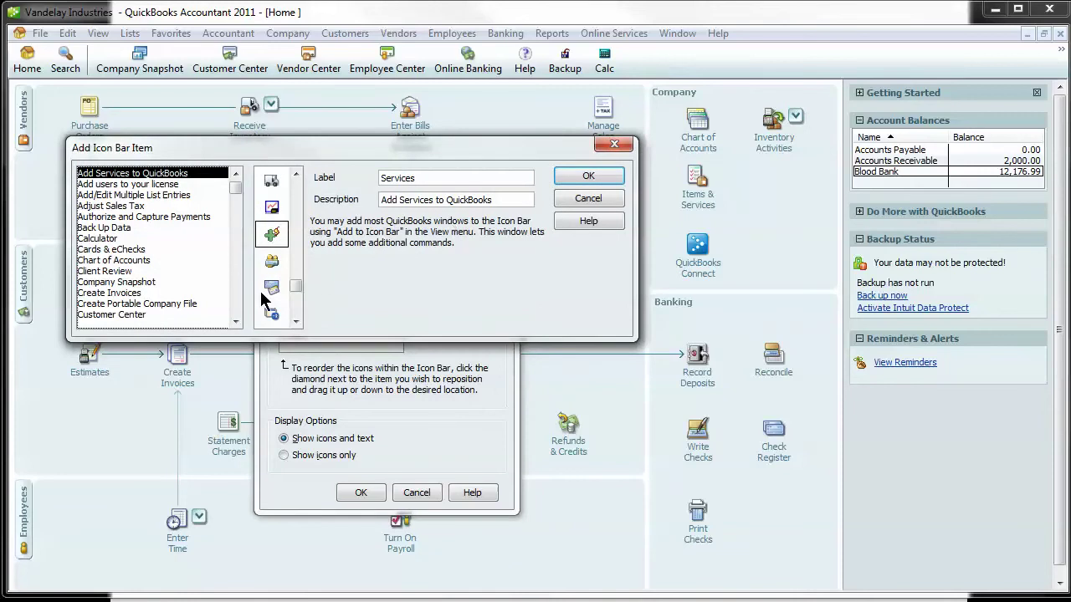
{"action": "left_click", "coordinate": [126, 260]}
{"action": "left_click", "coordinate": [589, 176]}
{"action": "left_click", "coordinate": [453, 226]}
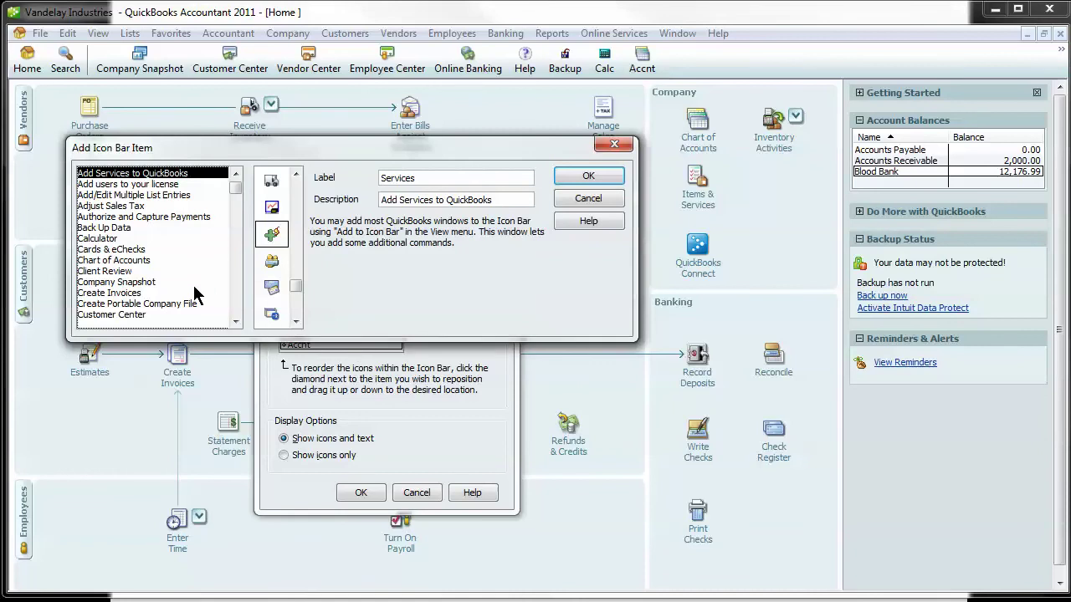
{"action": "scroll", "coordinate": [236, 309], "scroll_direction": "down", "scroll_amount": 5}
{"action": "left_click", "coordinate": [106, 184]}
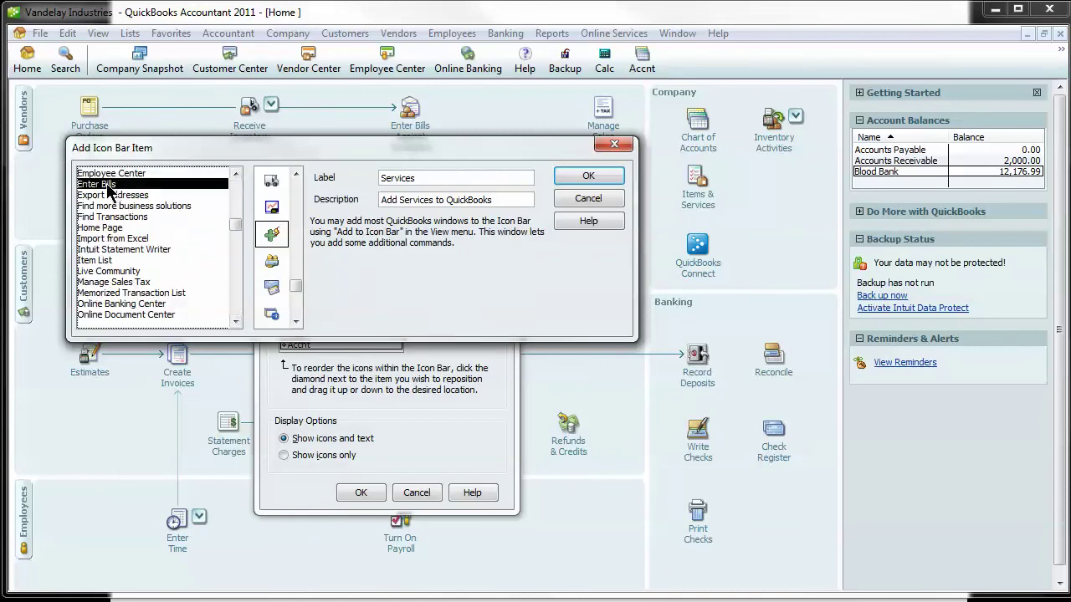
{"action": "left_click", "coordinate": [588, 176]}
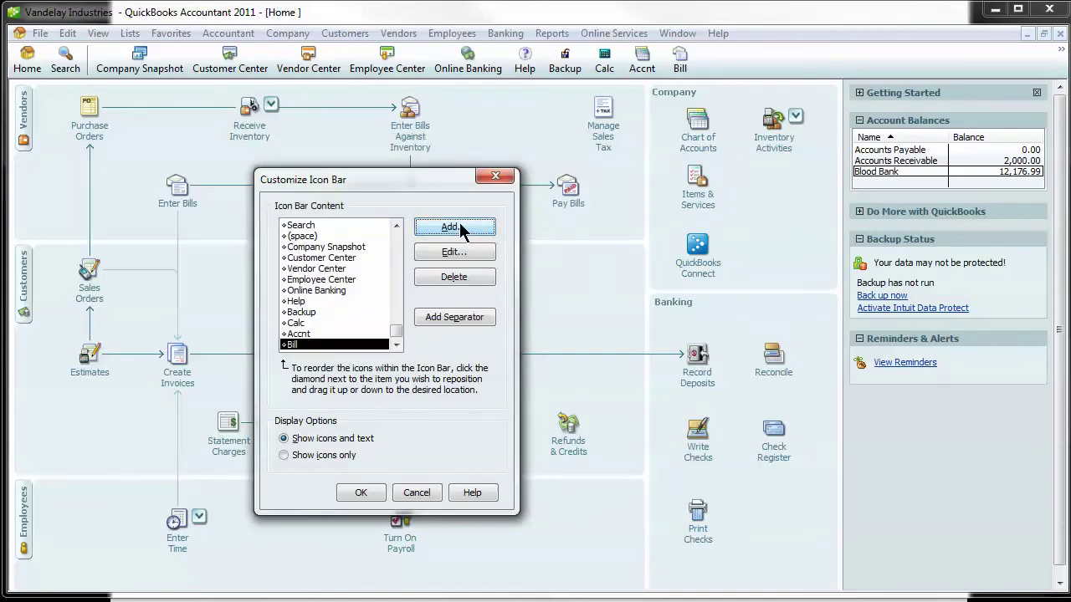
Step: Add the Find Transactions and Write Checks commands to the icon bar with their default labels
{"action": "left_click", "coordinate": [461, 228]}
{"action": "scroll", "coordinate": [237, 301], "scroll_direction": "down", "scroll_amount": 5}
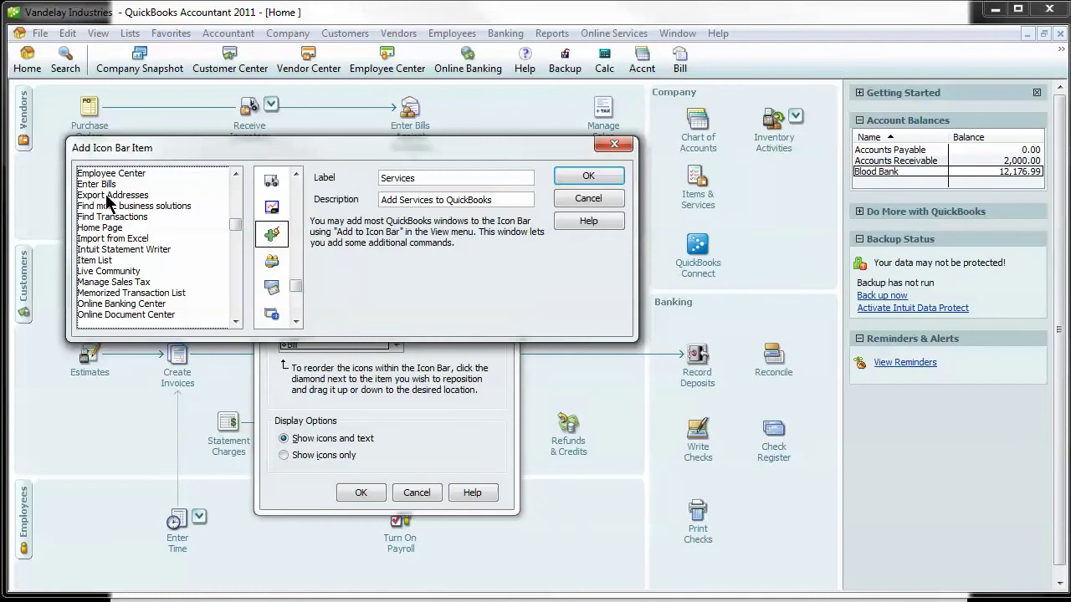
{"action": "left_click", "coordinate": [108, 216]}
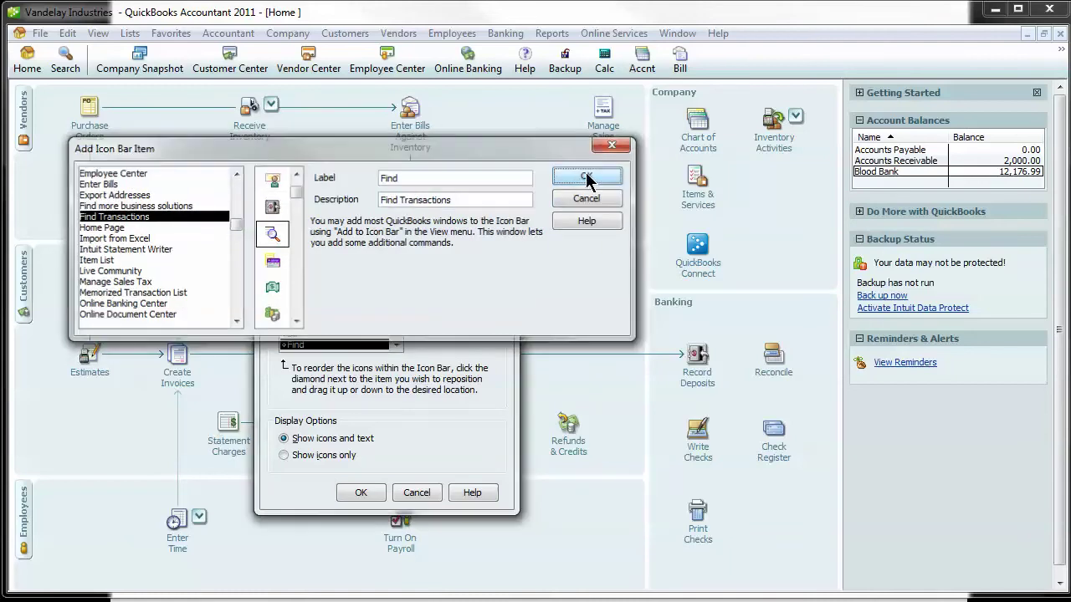
{"action": "left_click", "coordinate": [588, 178]}
{"action": "left_click", "coordinate": [456, 227]}
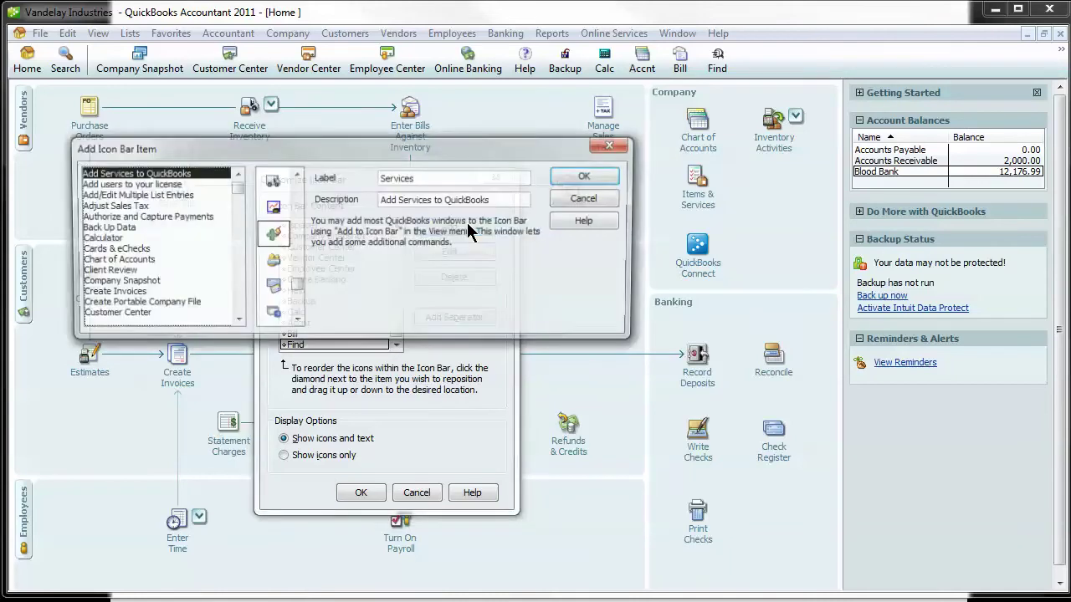
{"action": "scroll", "coordinate": [239, 228], "scroll_direction": "down", "scroll_amount": 1}
{"action": "scroll", "coordinate": [238, 242], "scroll_direction": "down", "scroll_amount": 10}
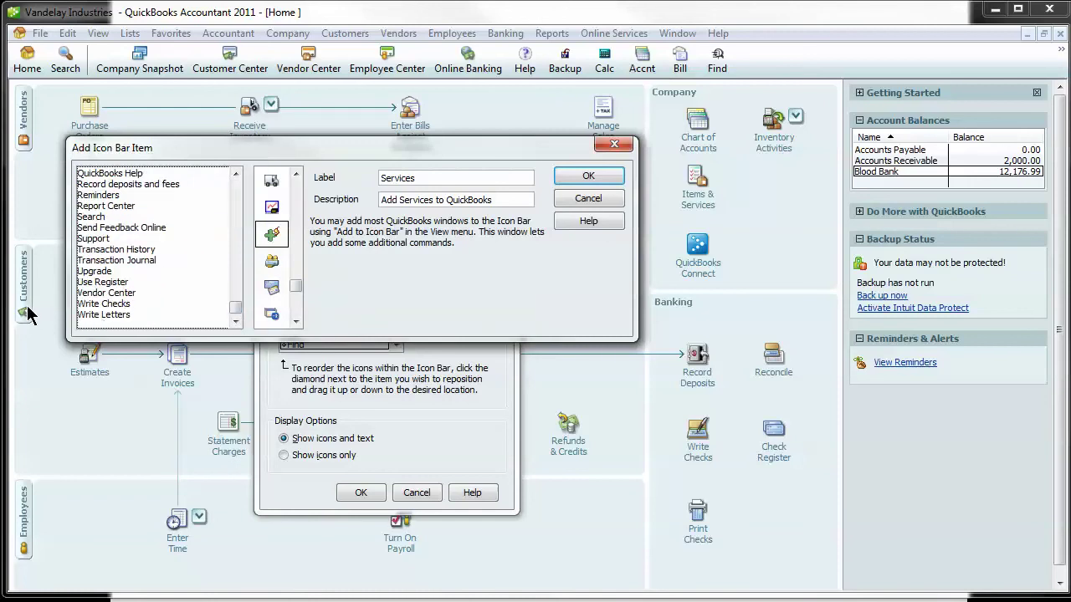
{"action": "left_click", "coordinate": [97, 305]}
{"action": "left_click", "coordinate": [586, 177]}
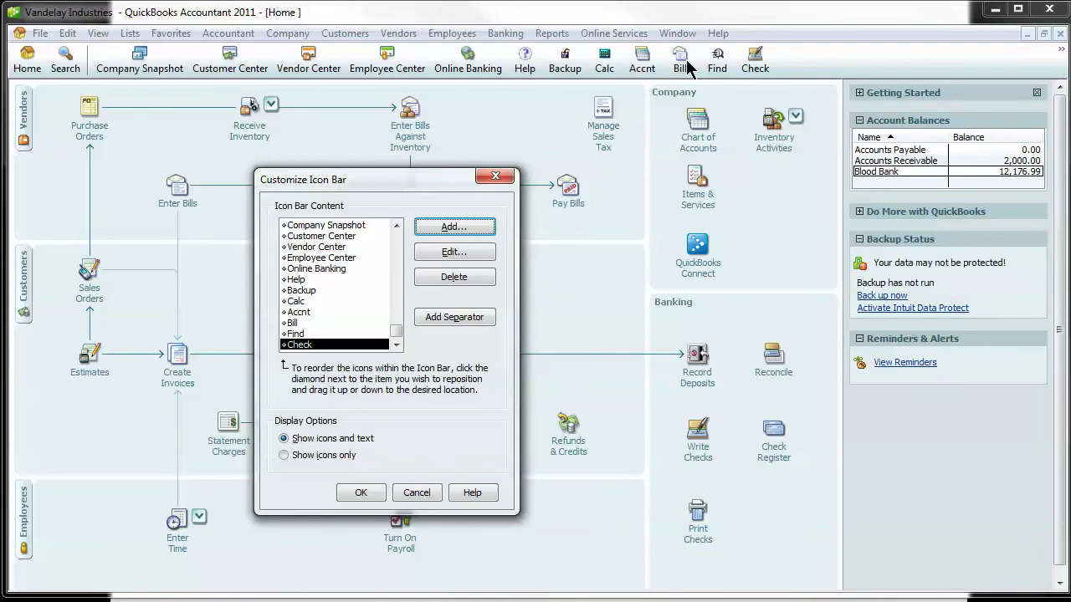
Step: Move Backup to the end of the icon bar, after Check, and save the customization
{"action": "left_click", "coordinate": [284, 292]}
{"action": "left_click_drag", "start_coordinate": [282, 295], "coordinate": [287, 352]}
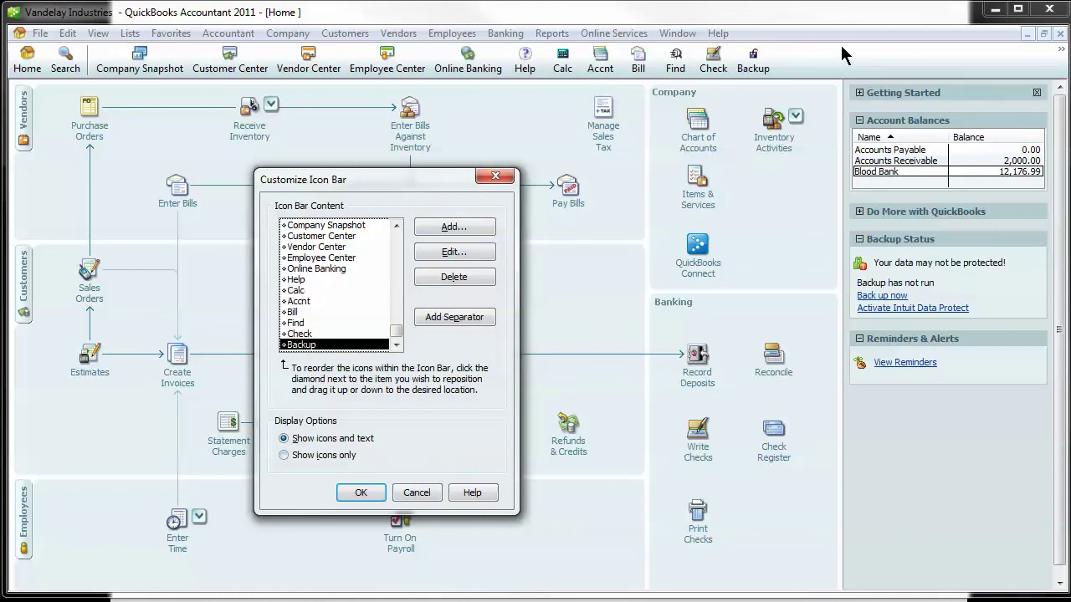
{"action": "left_click", "coordinate": [361, 494]}
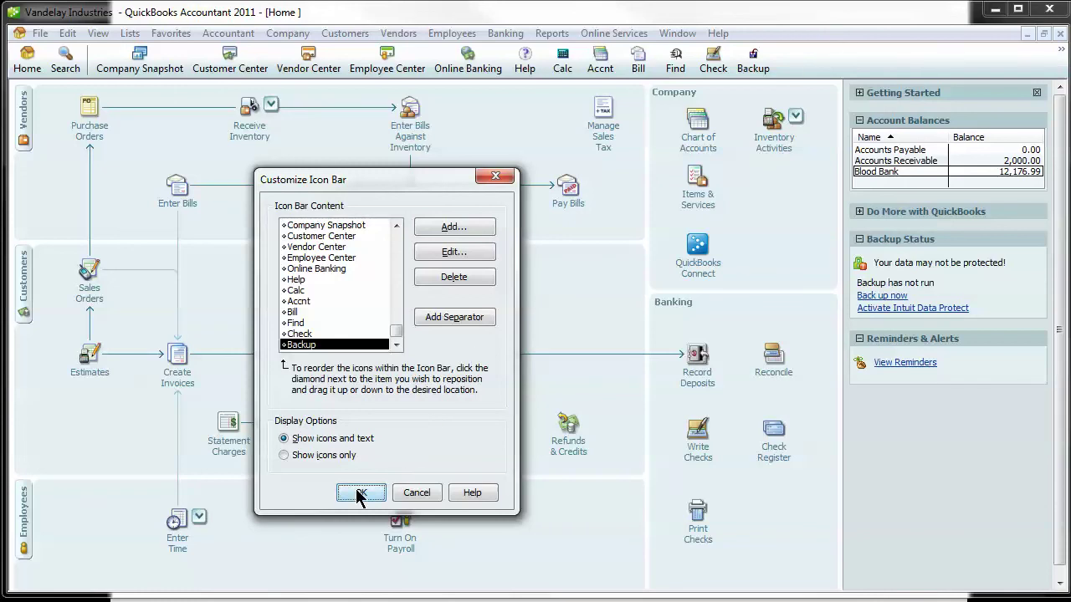
Step: Reopen the icon bar customization to review its contents, and close it
{"action": "right_click", "coordinate": [811, 67]}
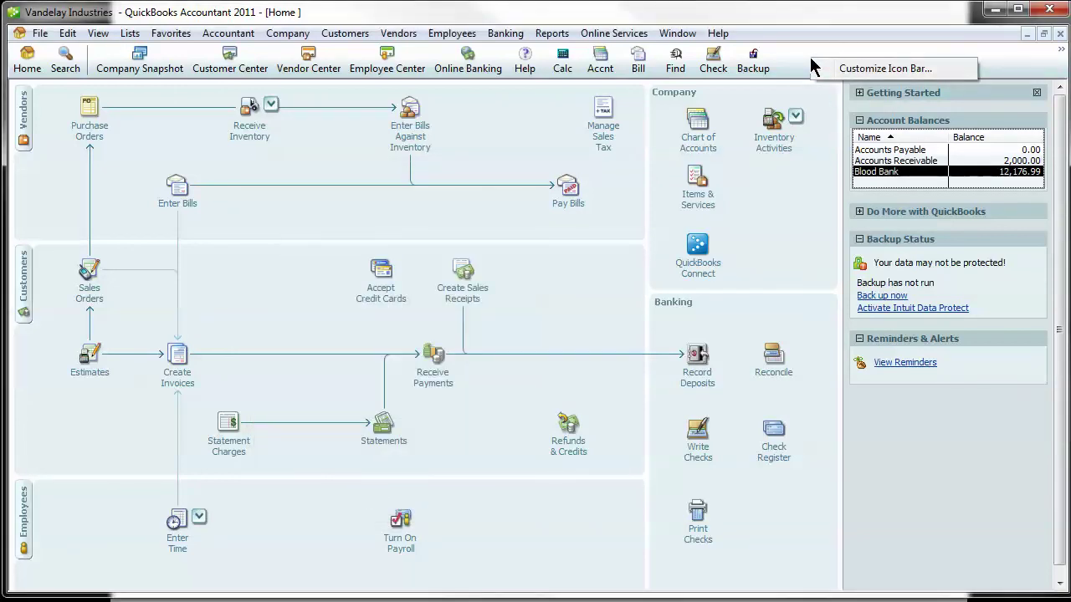
{"action": "left_click", "coordinate": [862, 70]}
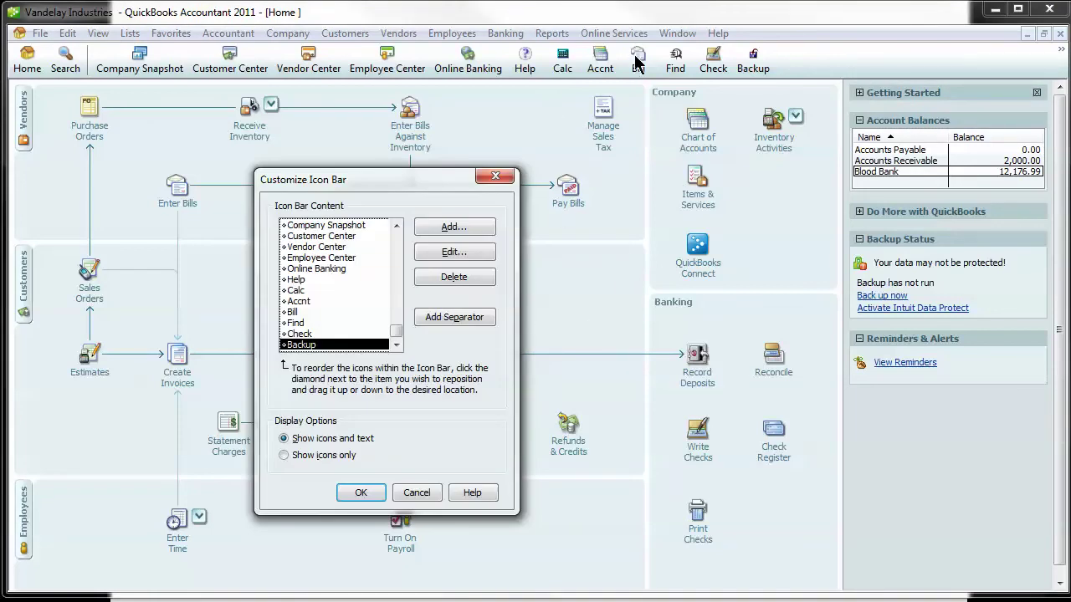
{"action": "left_click", "coordinate": [355, 494]}
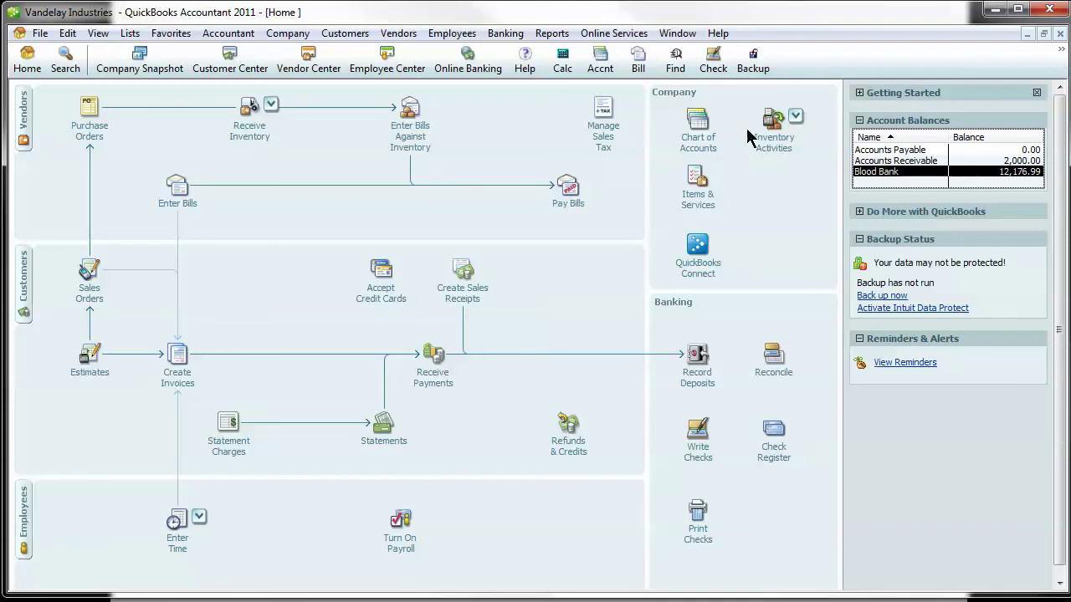
Step: View the Blood Bank register from the account balances, return to the home page and reopen the register
{"action": "double_click", "coordinate": [882, 173]}
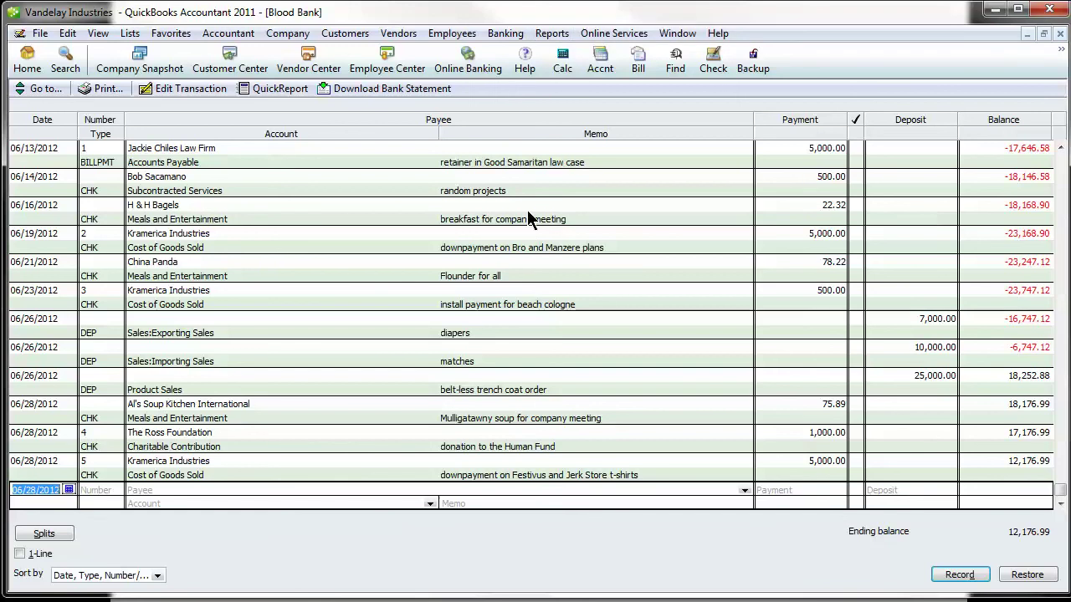
{"action": "left_click", "coordinate": [38, 62]}
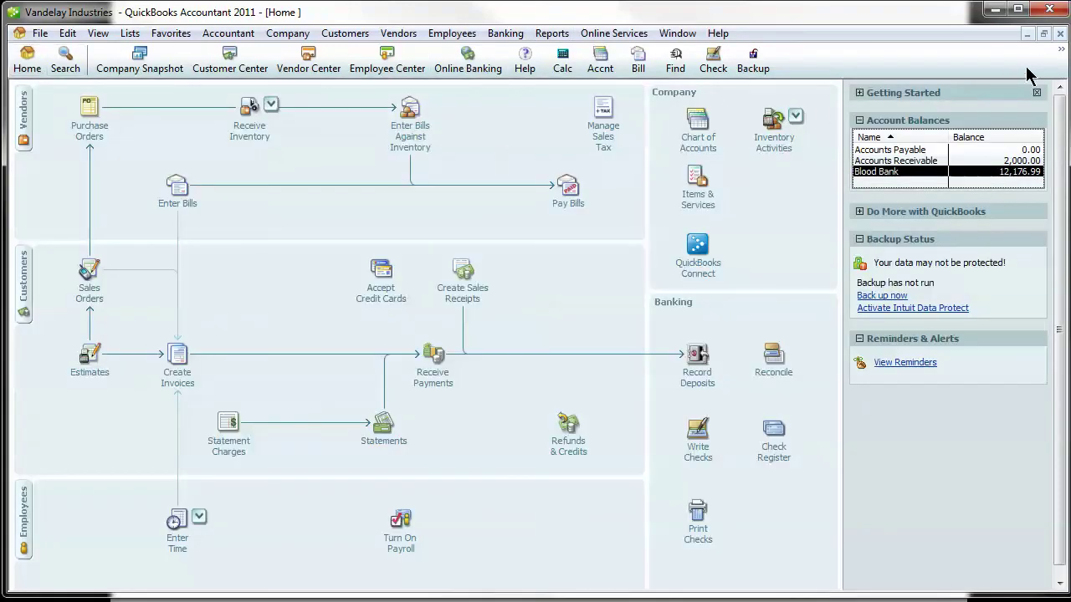
{"action": "double_click", "coordinate": [923, 171]}
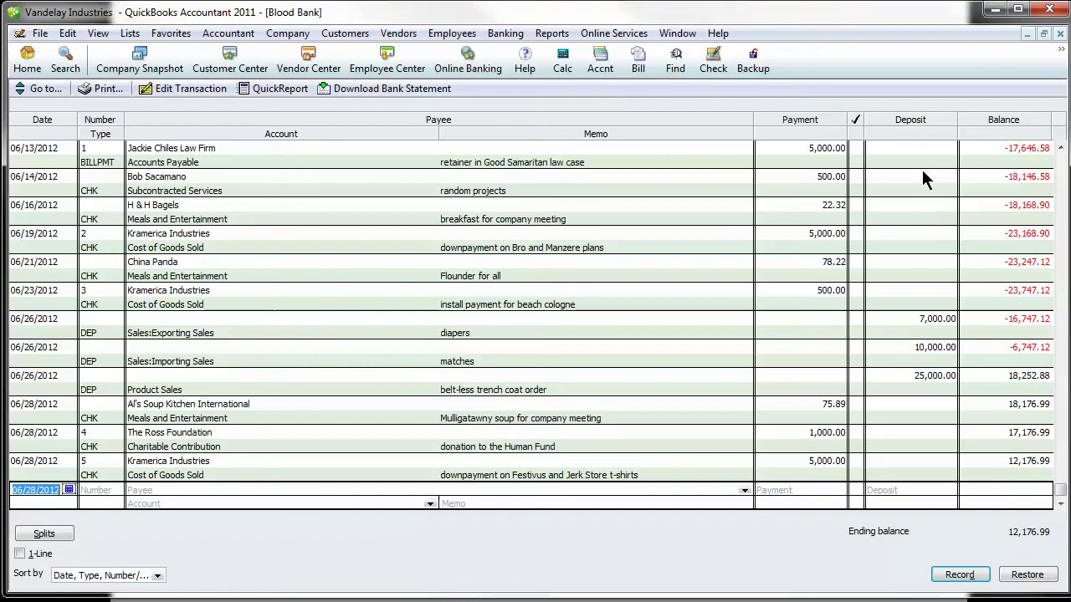
Step: Try the icon bar shortcuts for writing a check and for the calculator from the Blood Bank register
{"action": "left_click", "coordinate": [714, 63]}
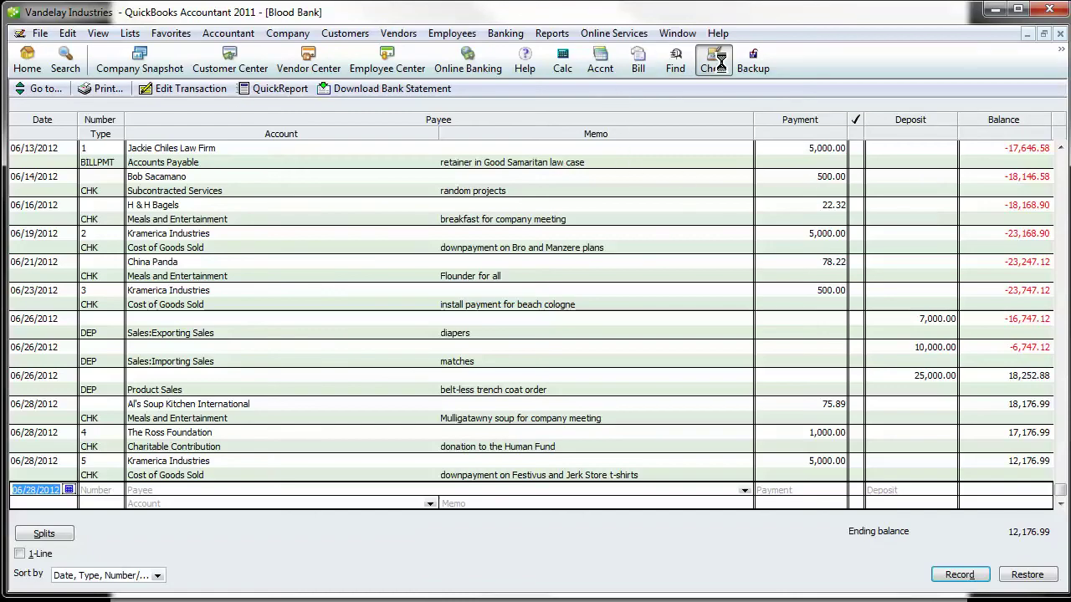
{"action": "left_click", "coordinate": [1060, 35]}
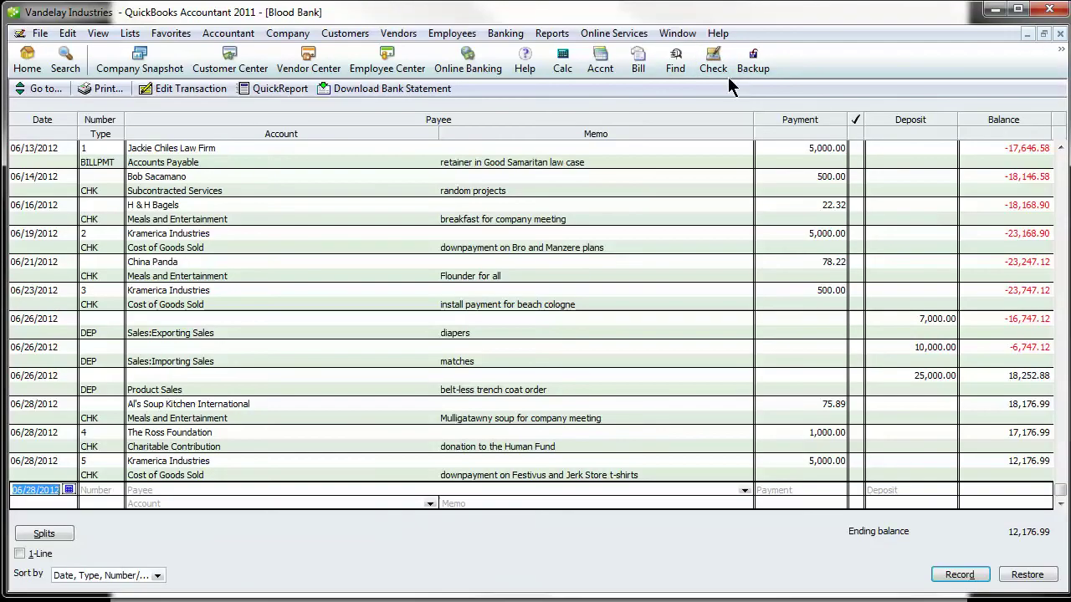
{"action": "left_click", "coordinate": [560, 64]}
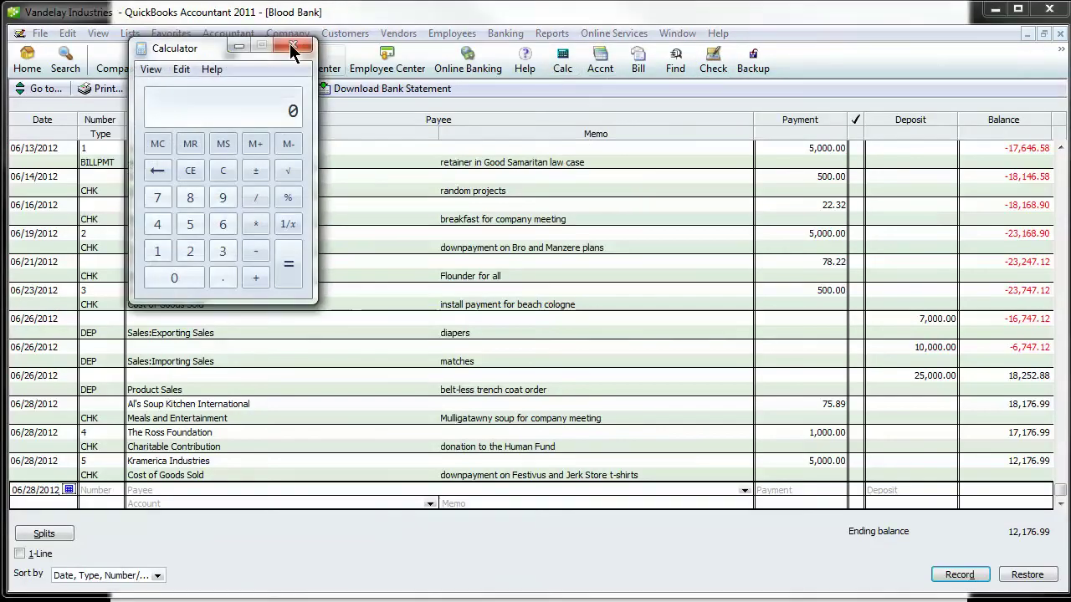
Step: Close the calculator, open Find from the icon bar shortcut, and set the simple search's transaction type to Check
{"action": "left_click", "coordinate": [291, 45]}
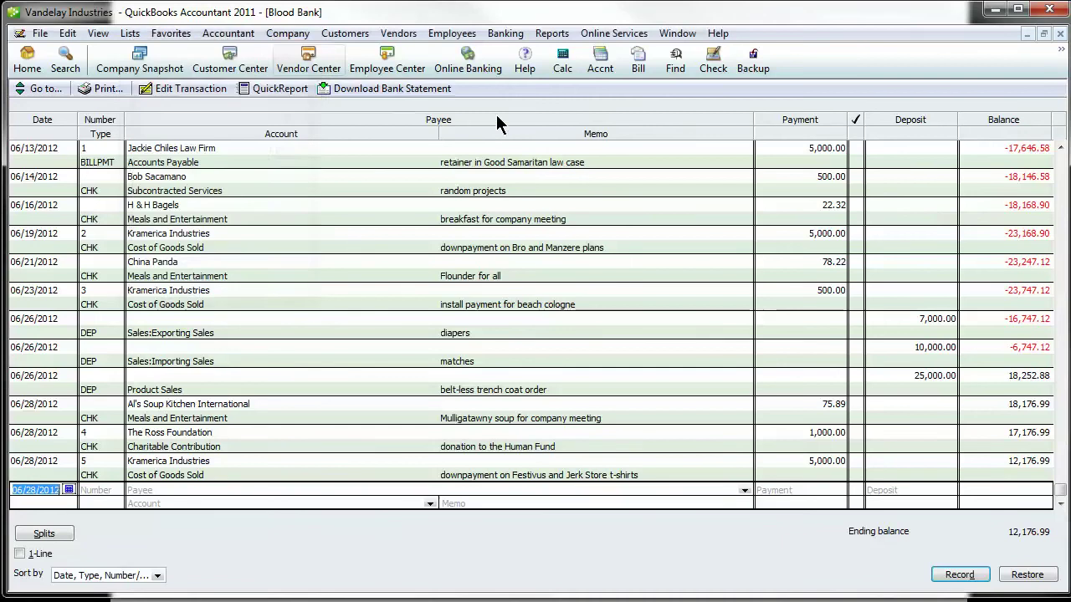
{"action": "left_click", "coordinate": [675, 64]}
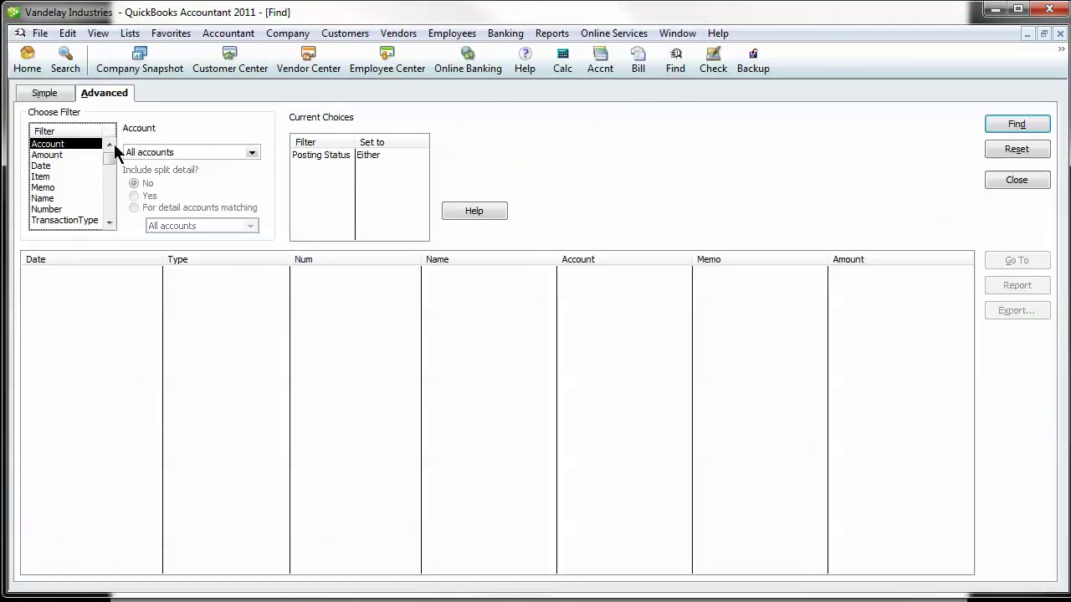
{"action": "left_click", "coordinate": [46, 93]}
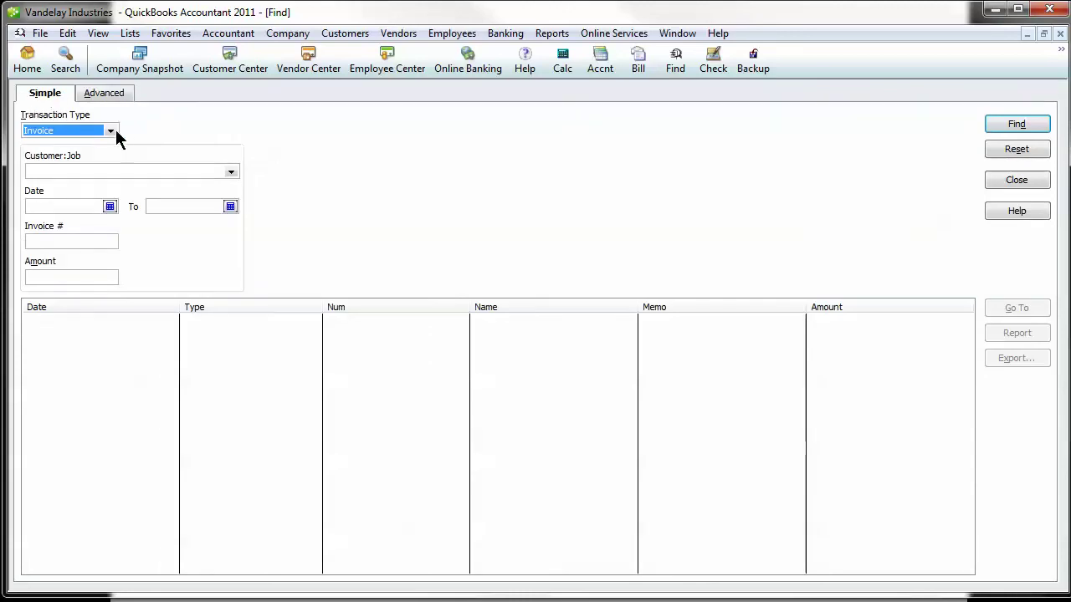
{"action": "left_click", "coordinate": [112, 132]}
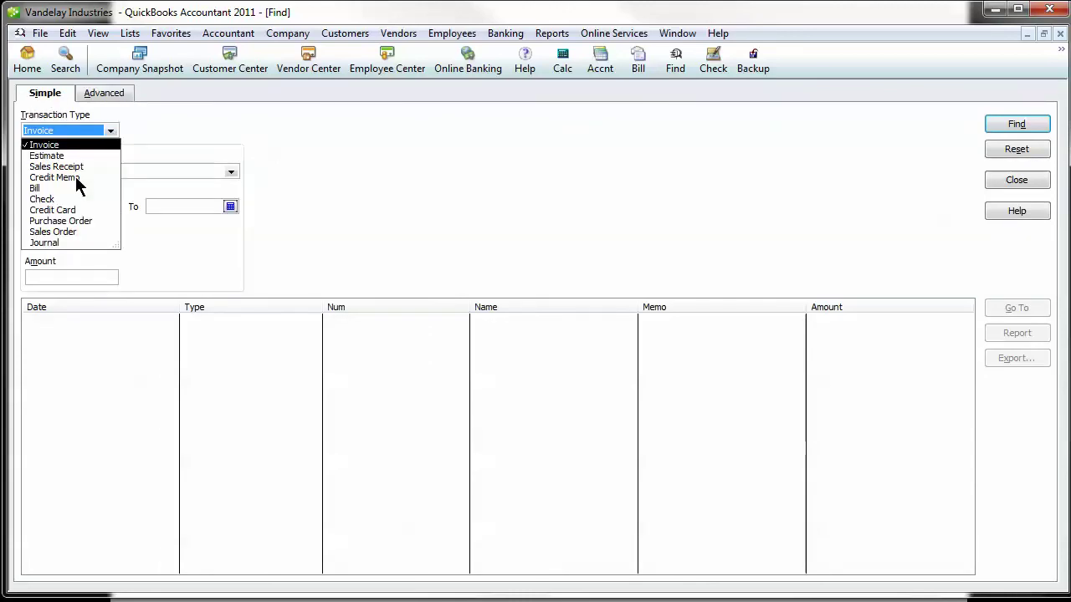
{"action": "left_click", "coordinate": [46, 200]}
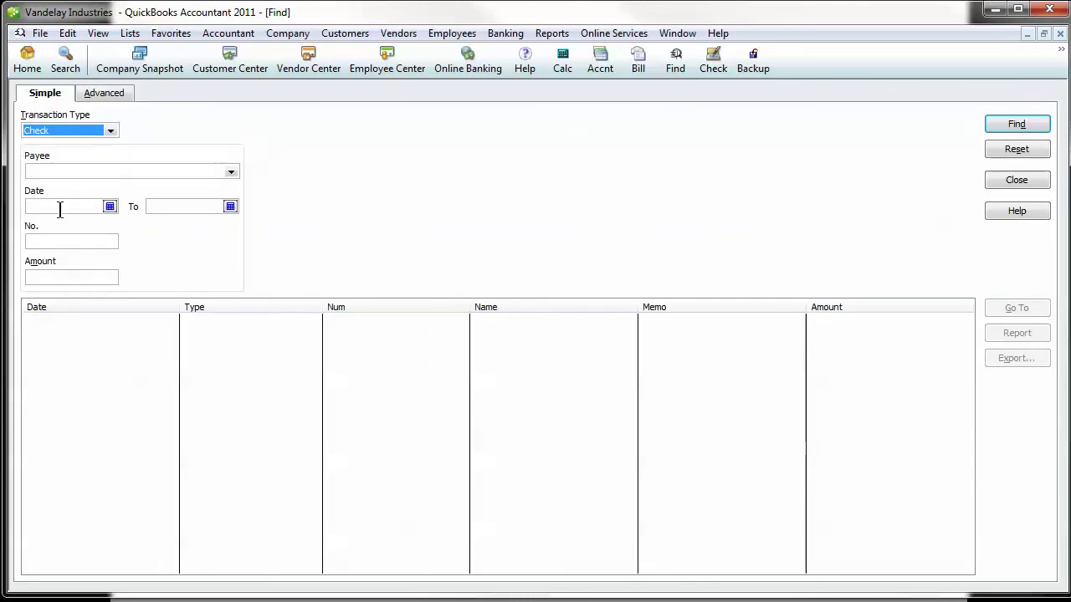
Step: Try an advanced search filter on Amount with the equals option, and close the Find window
{"action": "left_click", "coordinate": [104, 93]}
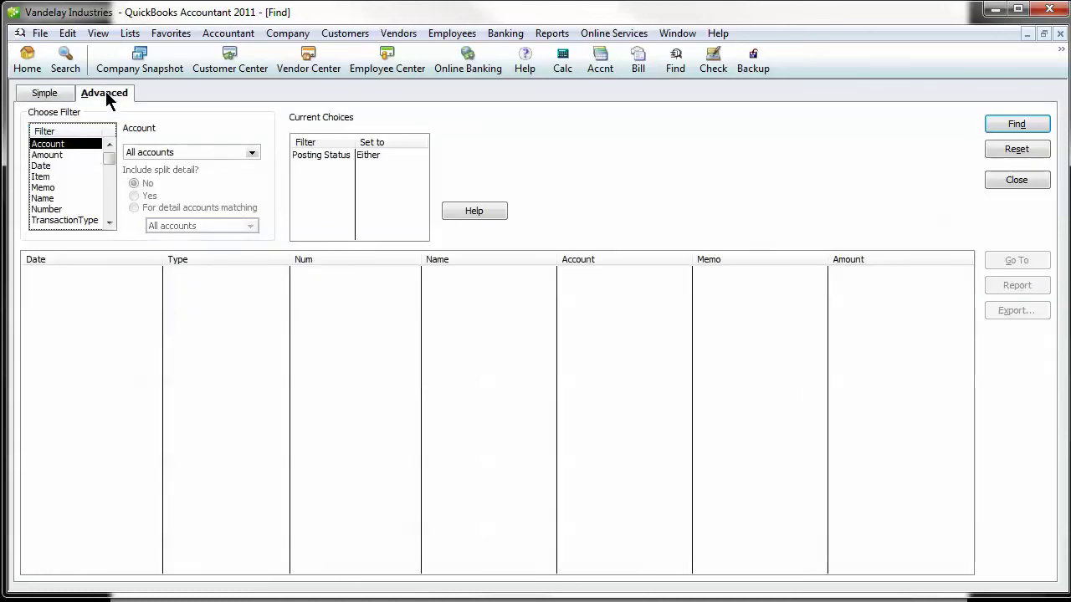
{"action": "left_click", "coordinate": [48, 156]}
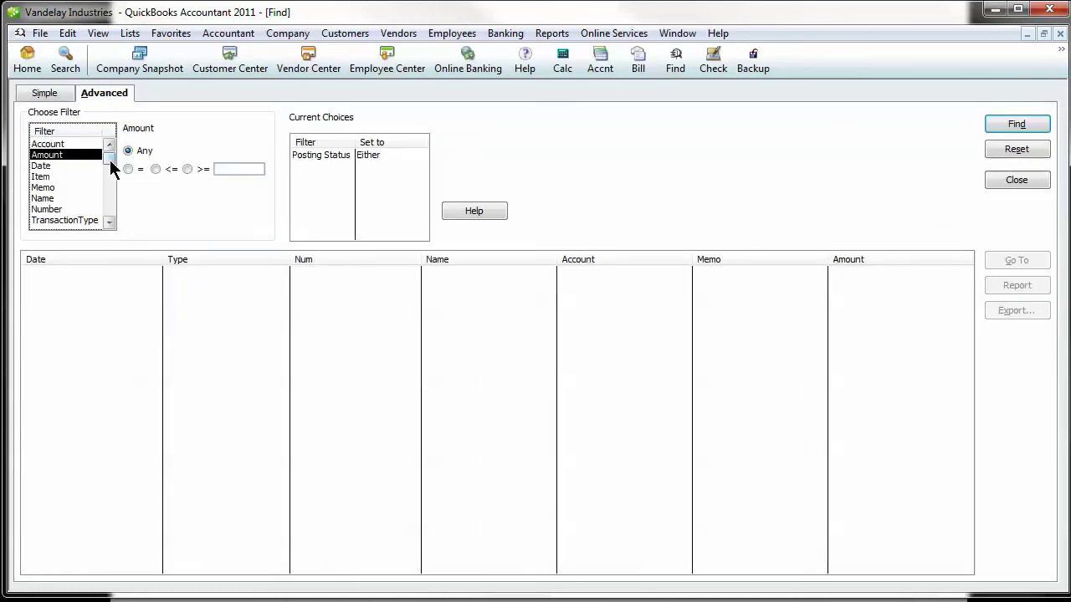
{"action": "left_click", "coordinate": [126, 169]}
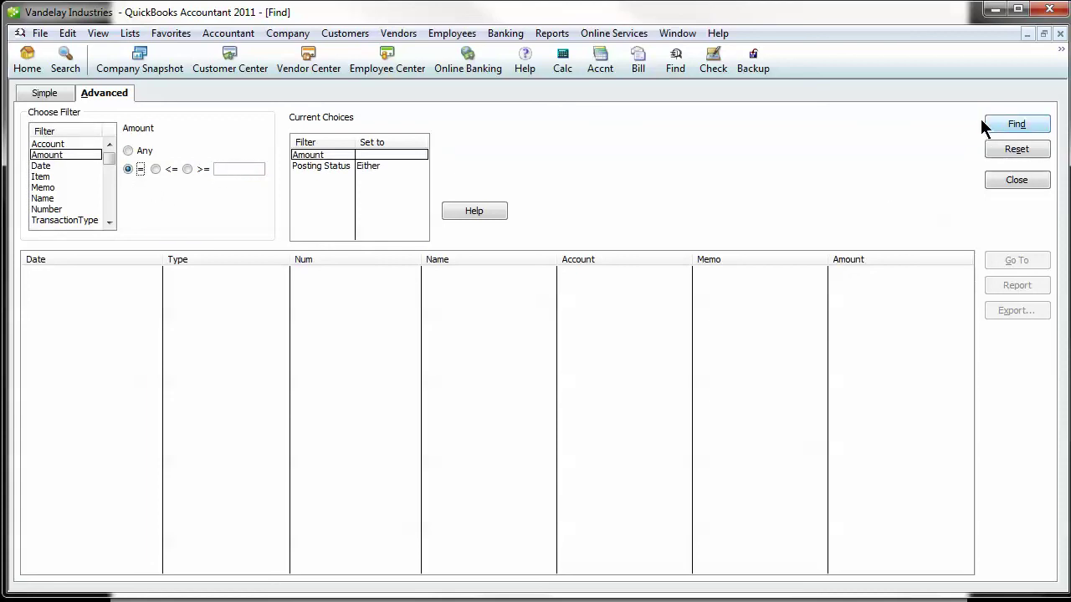
{"action": "left_click", "coordinate": [1059, 34]}
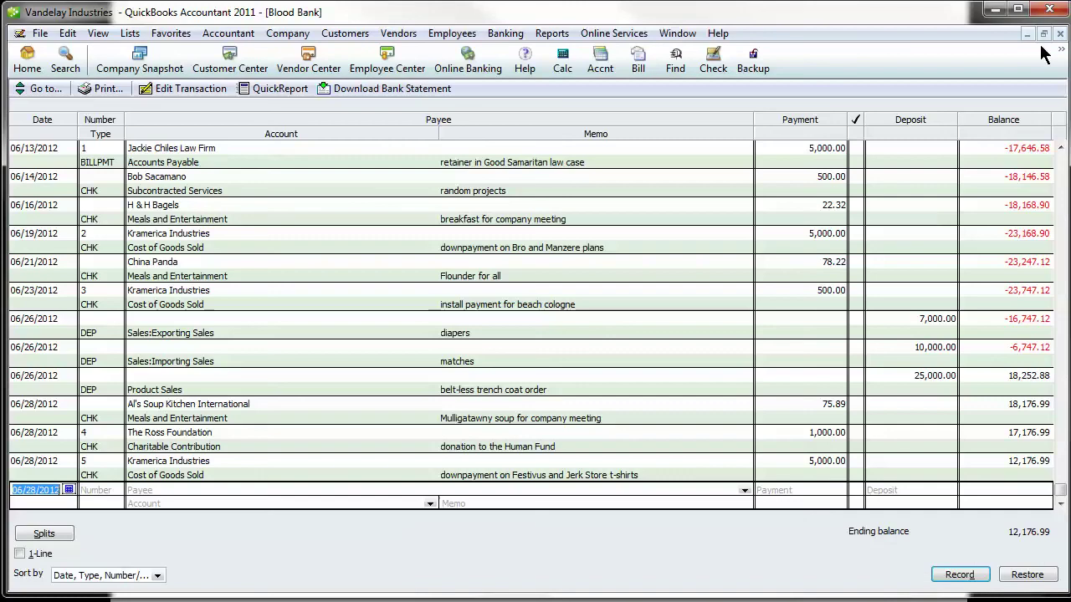